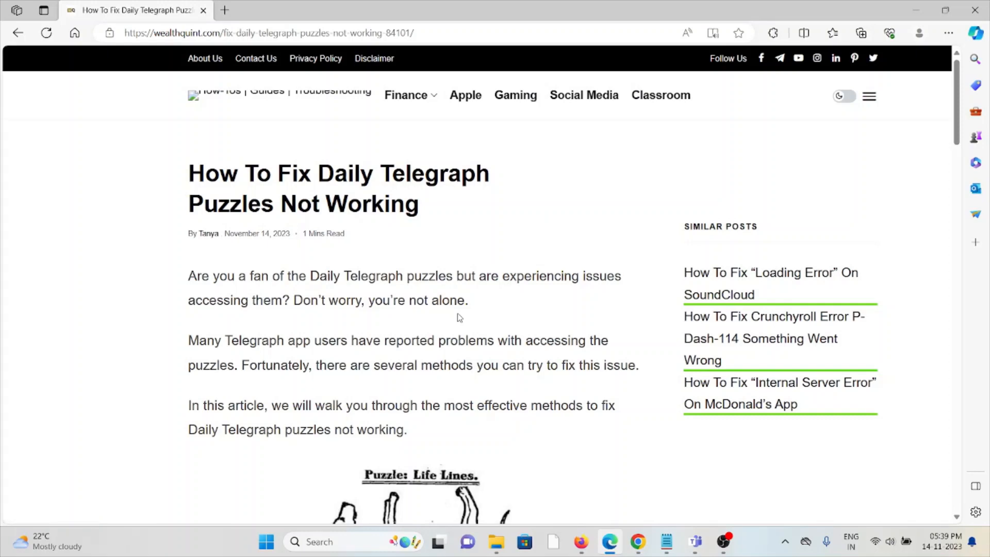
scroll(458, 317, "down", 1)
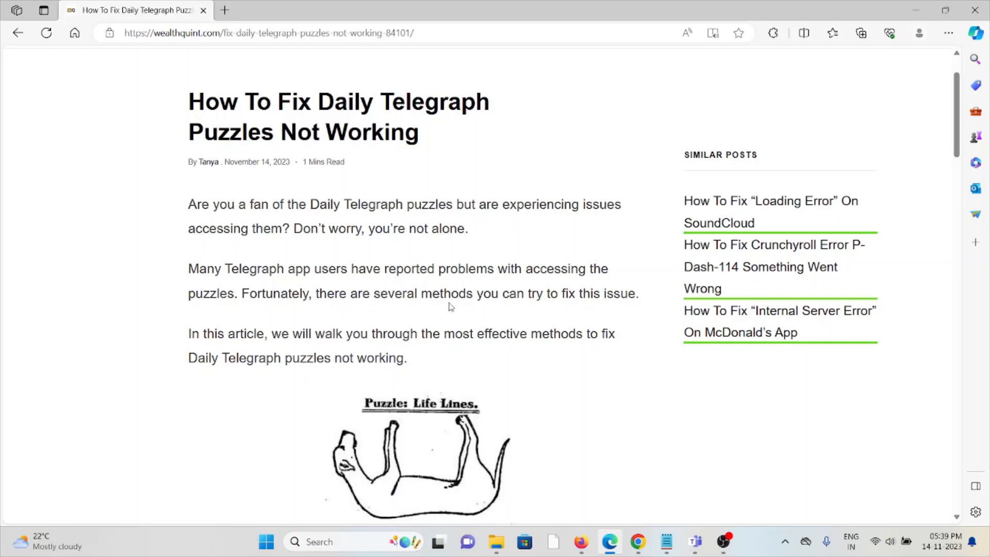
scroll(452, 309, "down", 5)
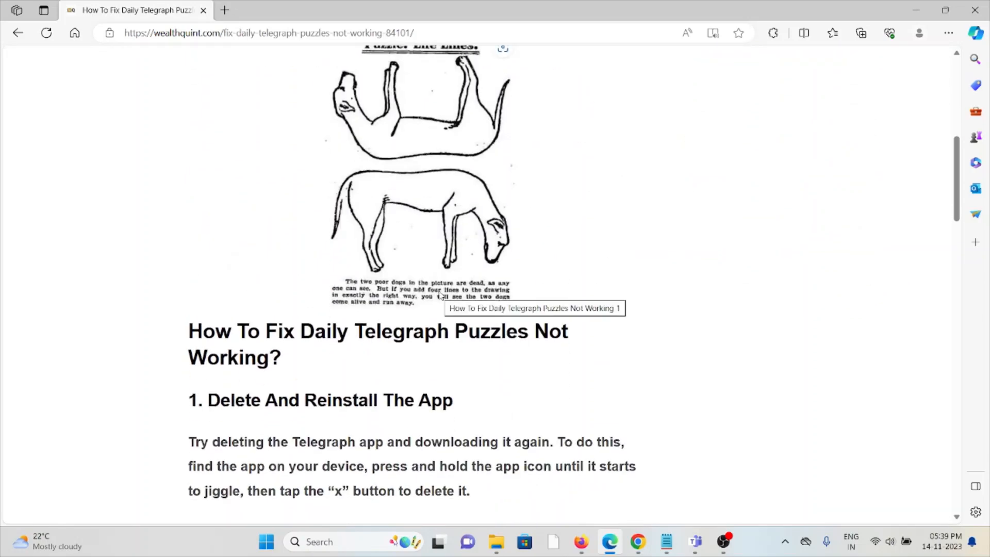
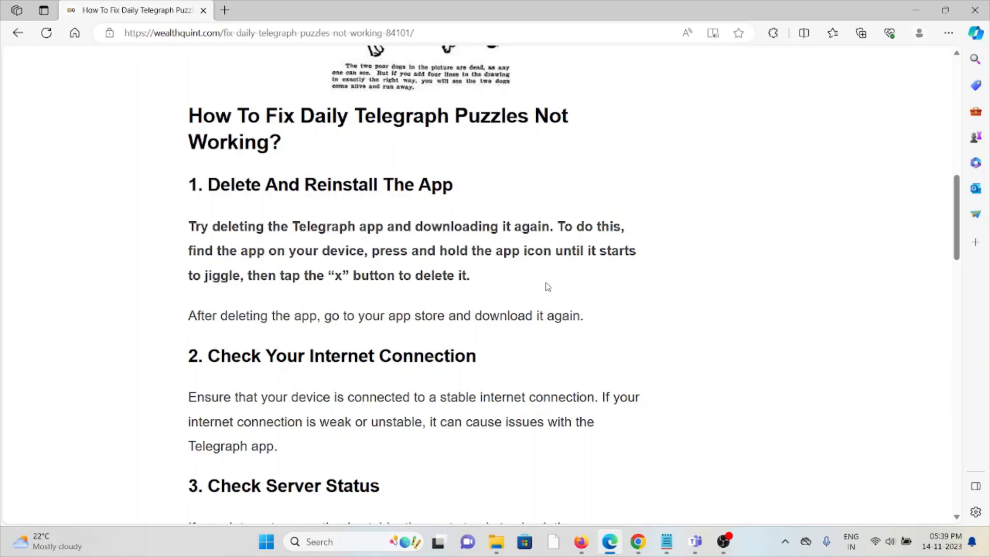
scroll(545, 287, "down", 2)
scroll(493, 271, "down", 2)
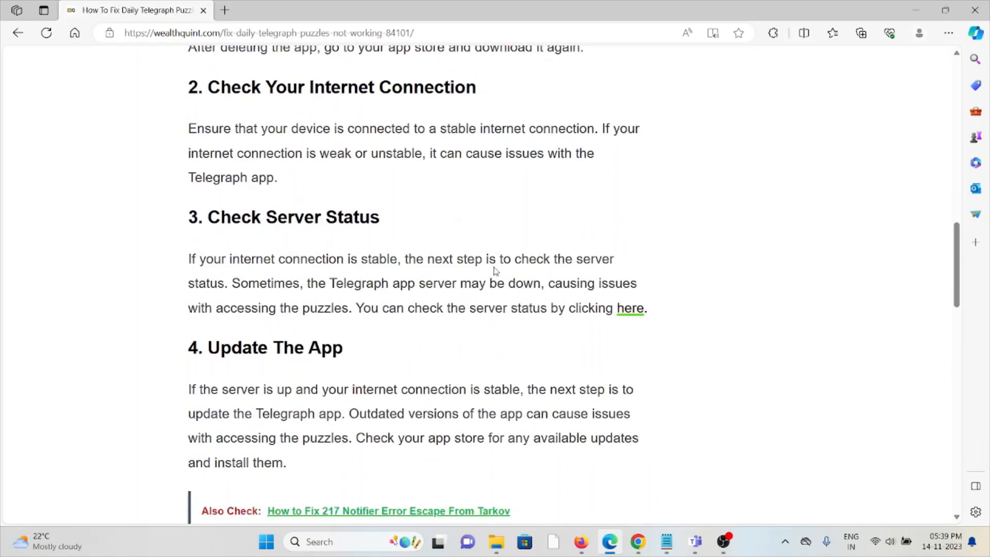
scroll(495, 271, "up", 1)
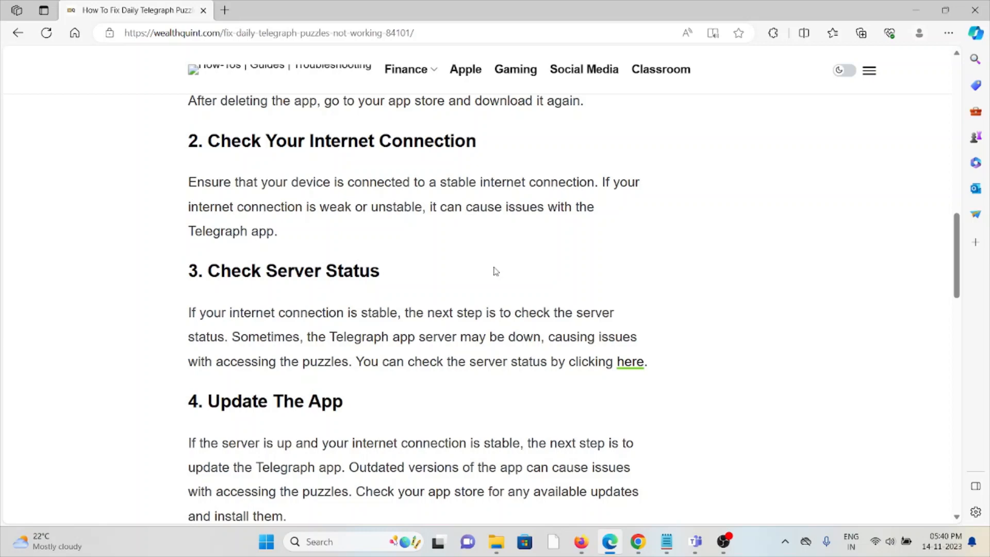
Bring up the link options on the Telegraph server-status 'here' link.
right_click(642, 363)
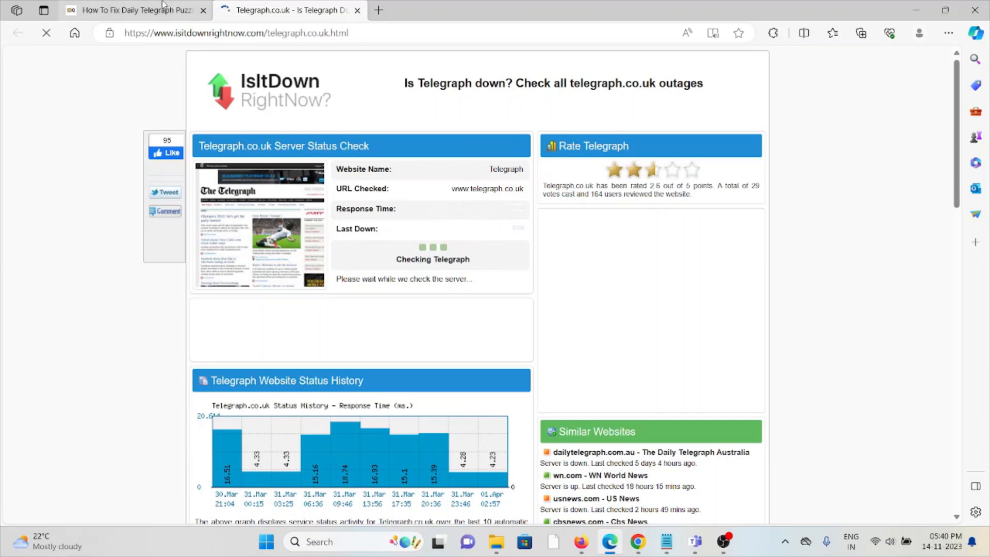
Open the Telegraph contact page in its own tab, close the isitdownrightnow tab, and return to the article.
left_click(163, 10)
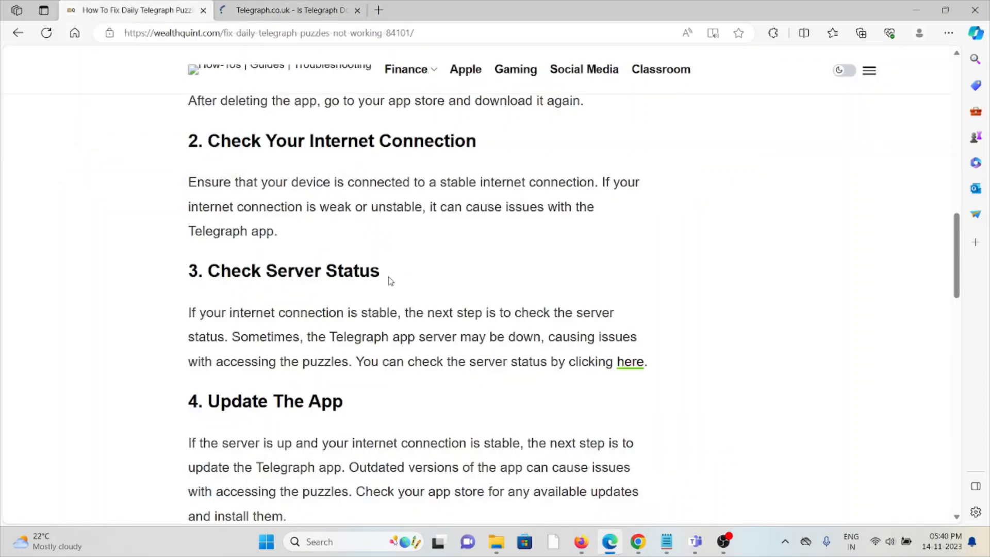
scroll(410, 325, "down", 1)
scroll(428, 364, "down", 1)
scroll(426, 364, "down", 1)
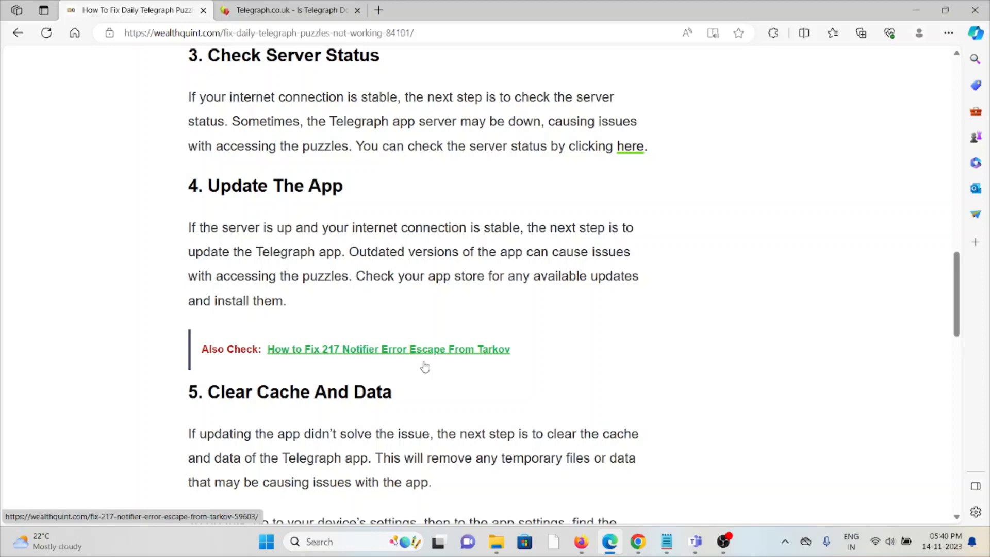
scroll(424, 366, "down", 1)
scroll(399, 342, "down", 2)
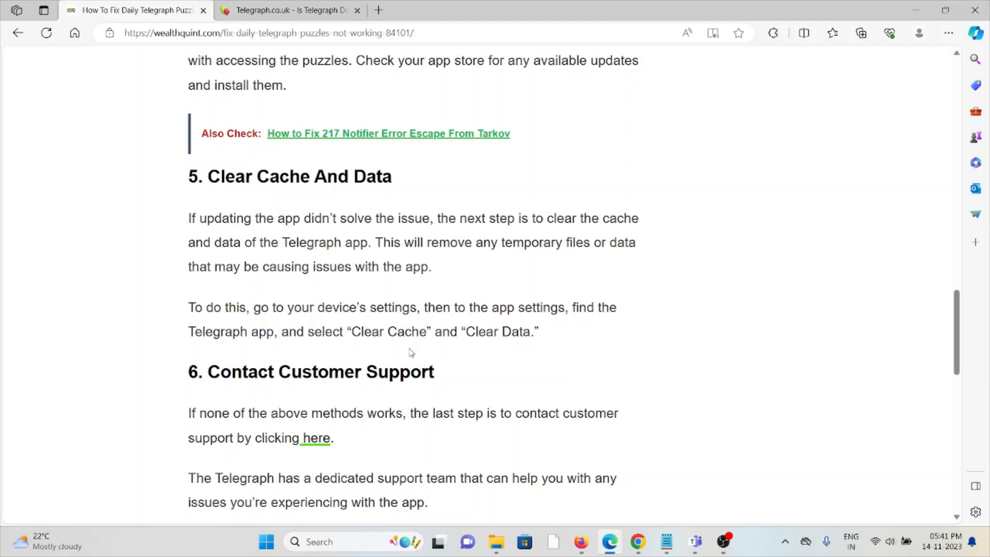
scroll(409, 352, "down", 1)
scroll(430, 346, "down", 2)
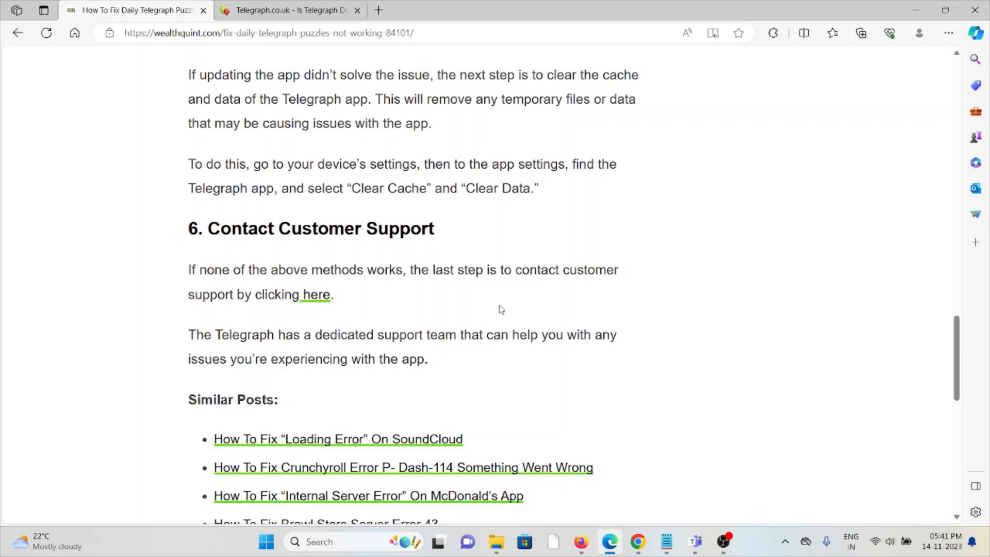
left_click(320, 298)
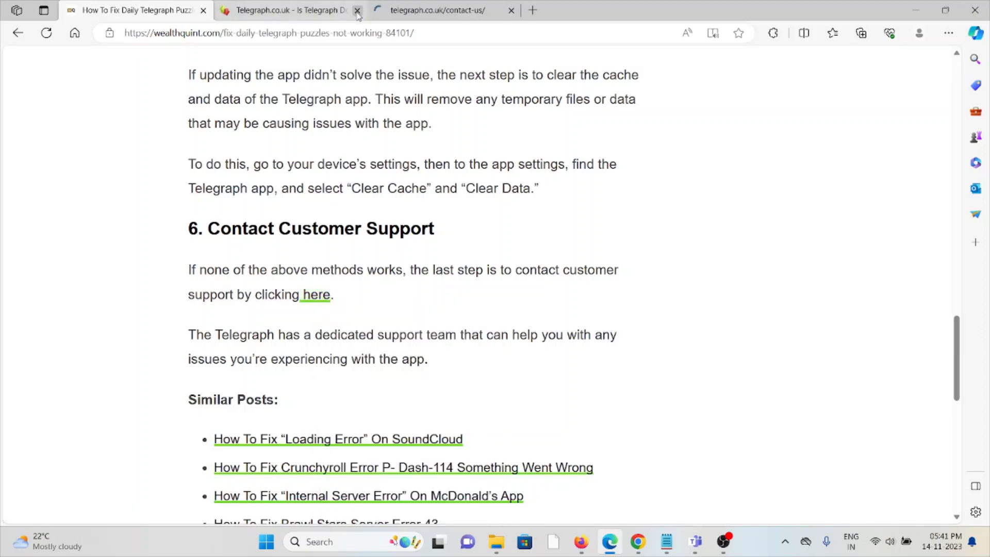
left_click(294, 7)
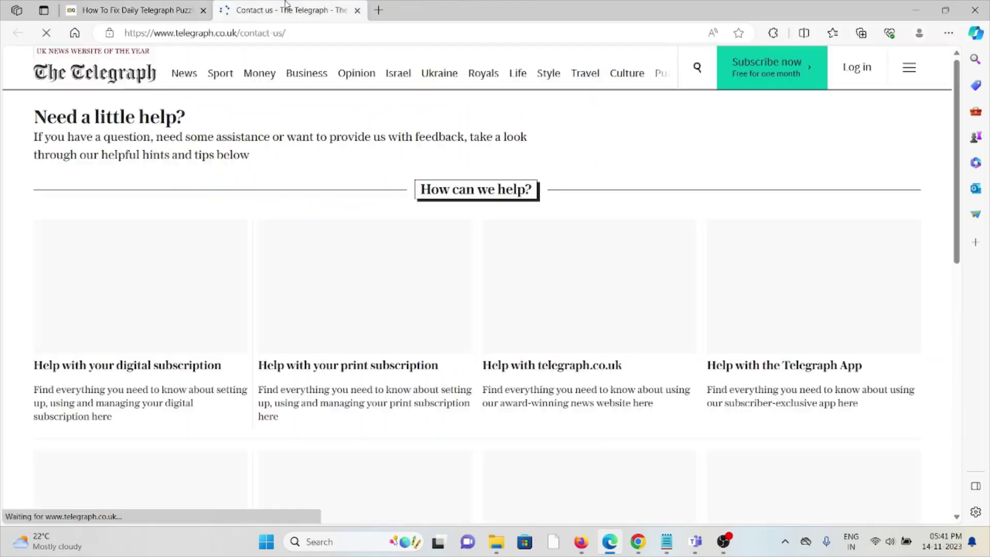
left_click(151, 8)
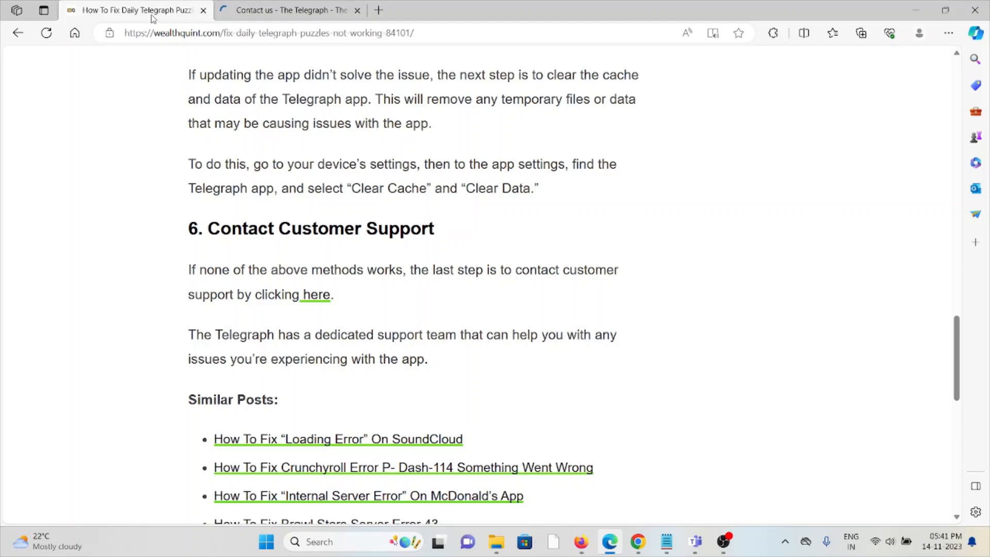
scroll(569, 252, "down", 2)
scroll(569, 252, "down", 2)
scroll(569, 252, "up", 6)
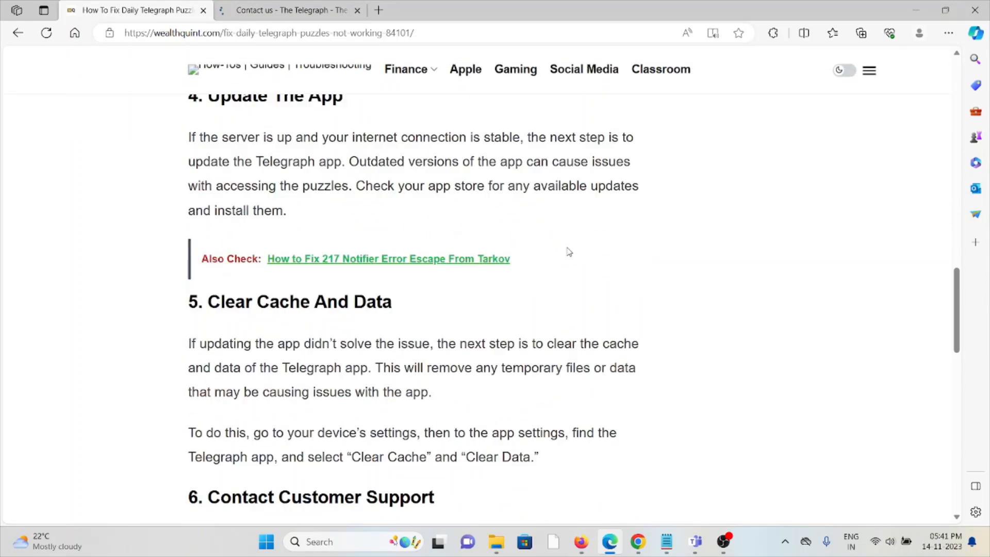